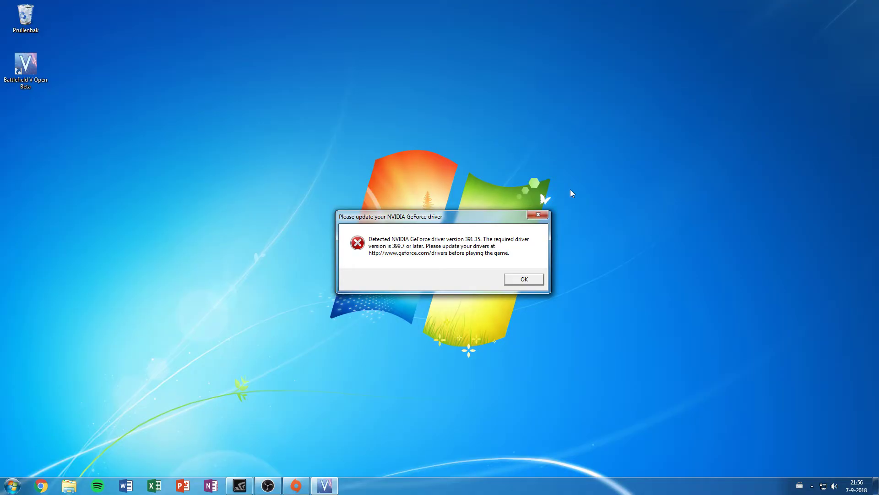
# Dismiss Origin's outdated-driver error and minimize the Origin window
pyautogui.click(524, 280)
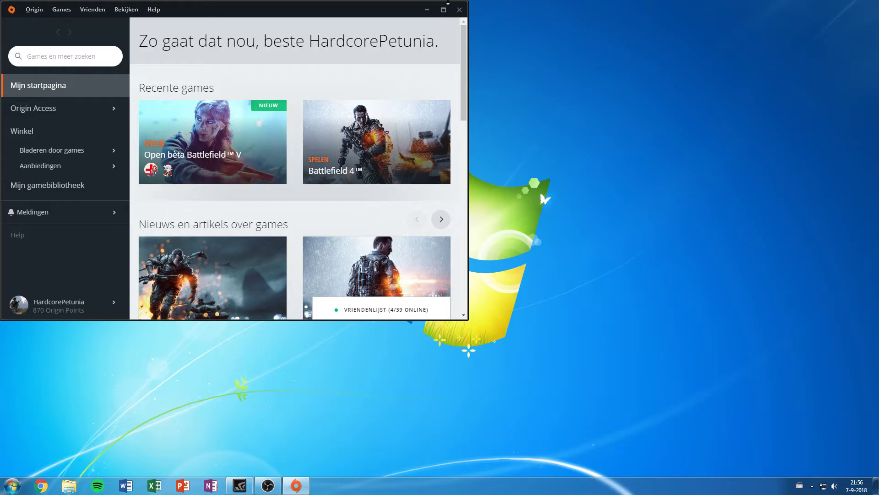
pyautogui.click(426, 9)
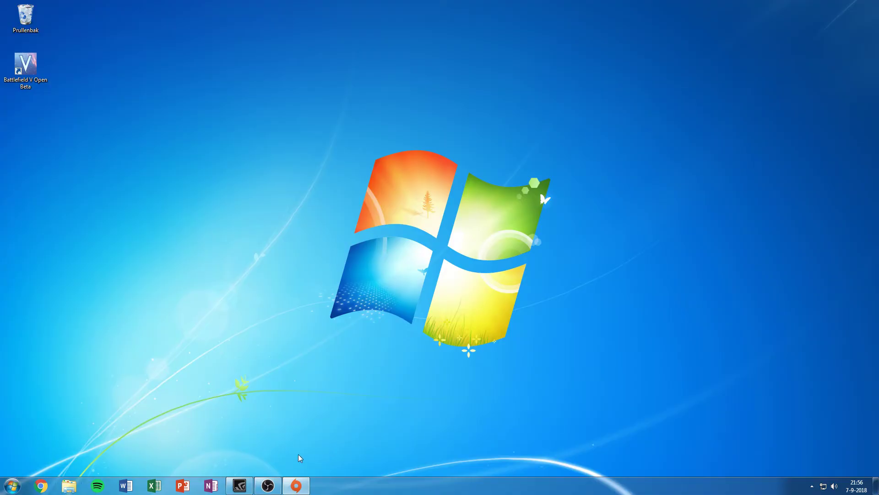
pyautogui.click(246, 465)
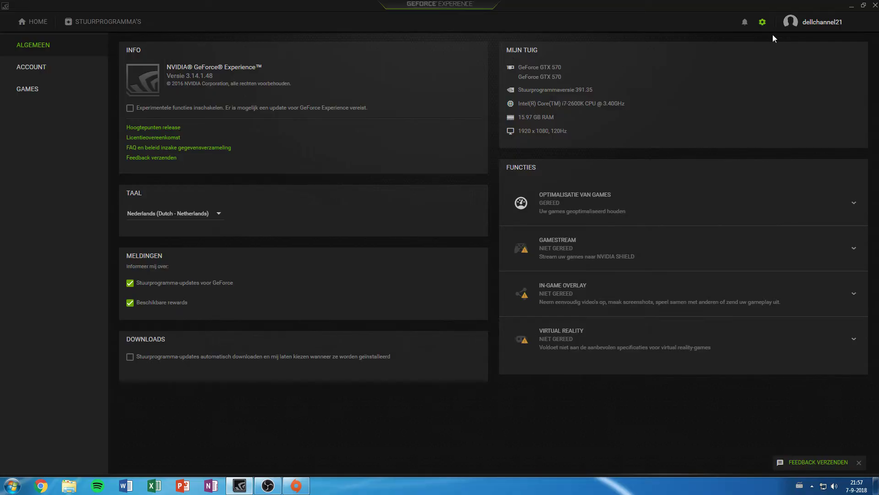
pyautogui.click(852, 6)
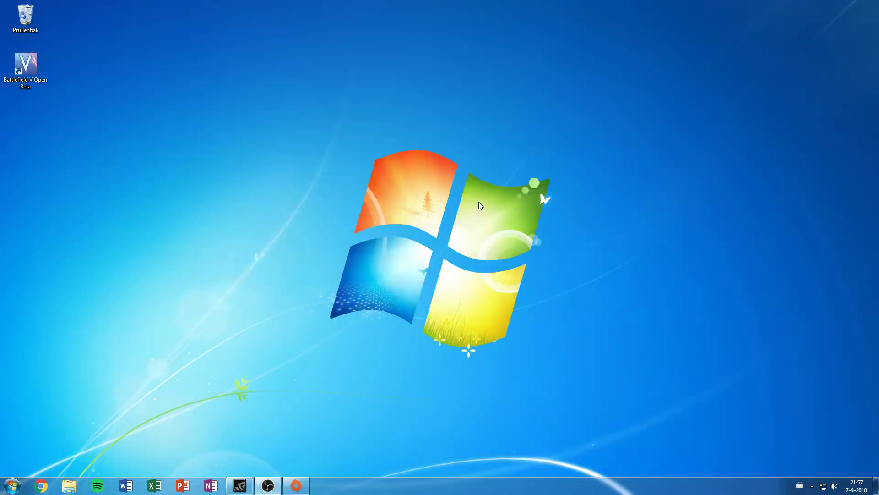
# Open Explorer and navigate from Lokale schijf (C:) into Windows\System32
pyautogui.click(69, 486)
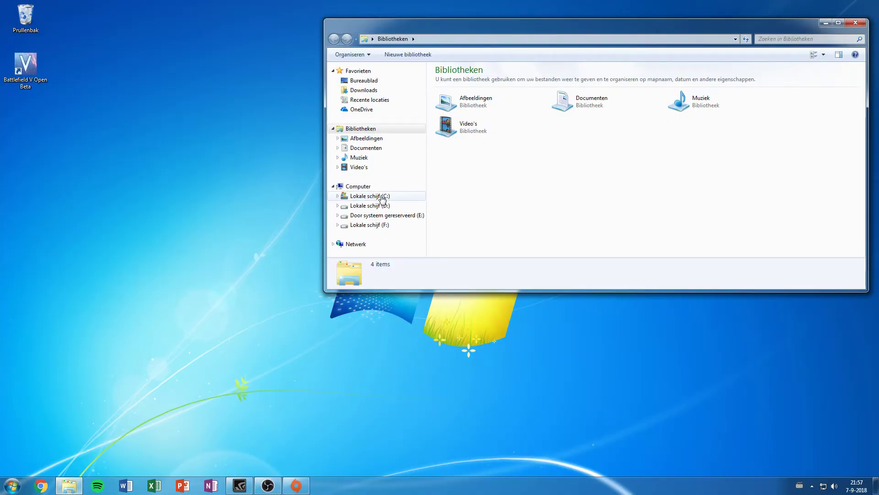
pyautogui.click(383, 197)
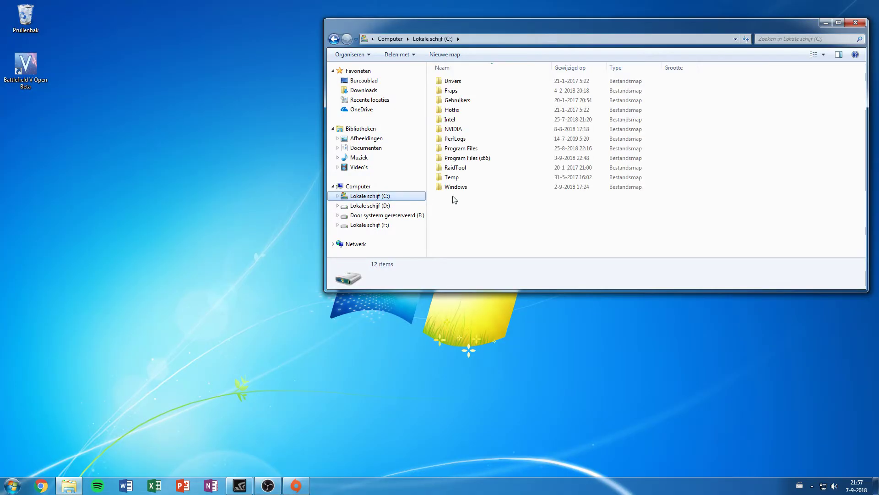
pyautogui.doubleClick(478, 188)
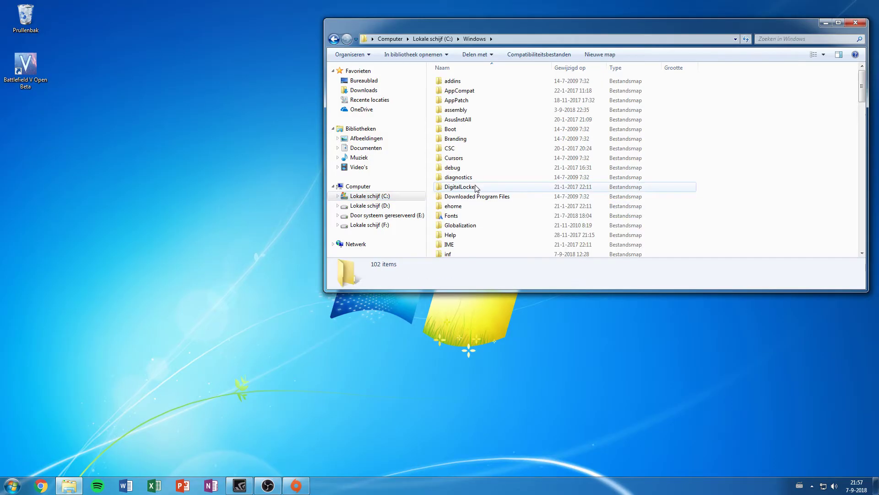
pyautogui.press('s')
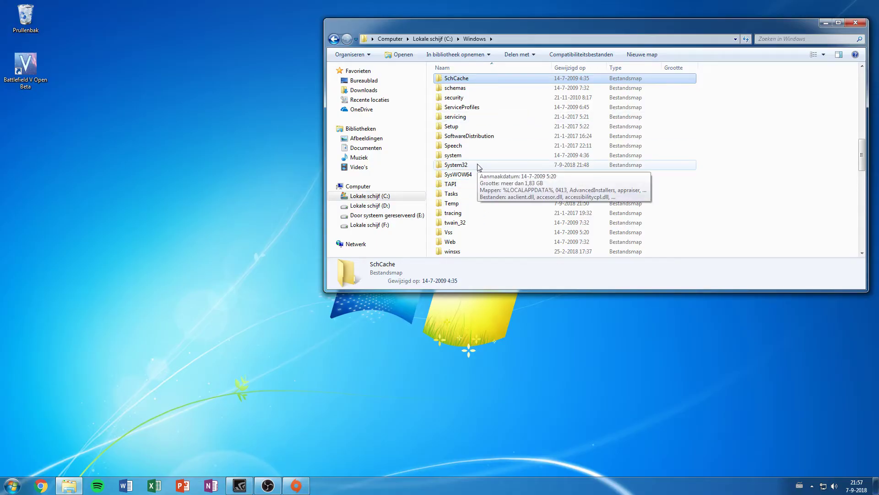
pyautogui.doubleClick(479, 165)
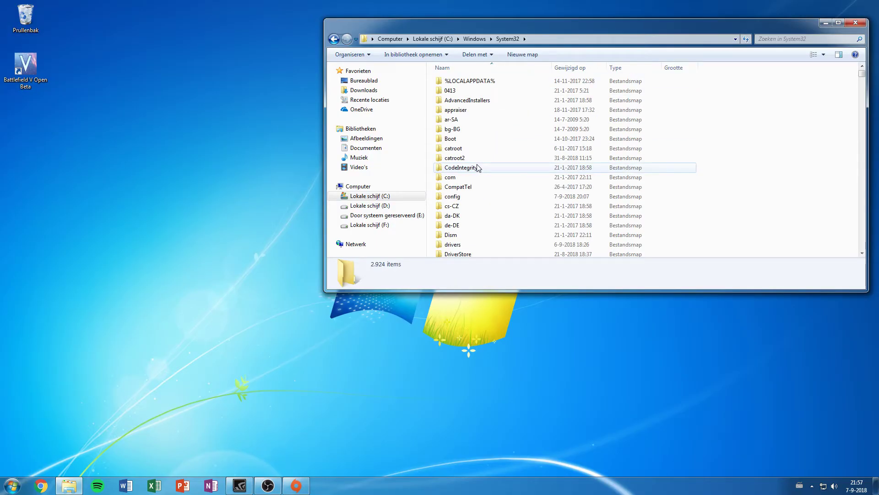
# Jump to the nv files to show nvapi64.dll, version 391.35, nudging the window slightly
pyautogui.write('nv')
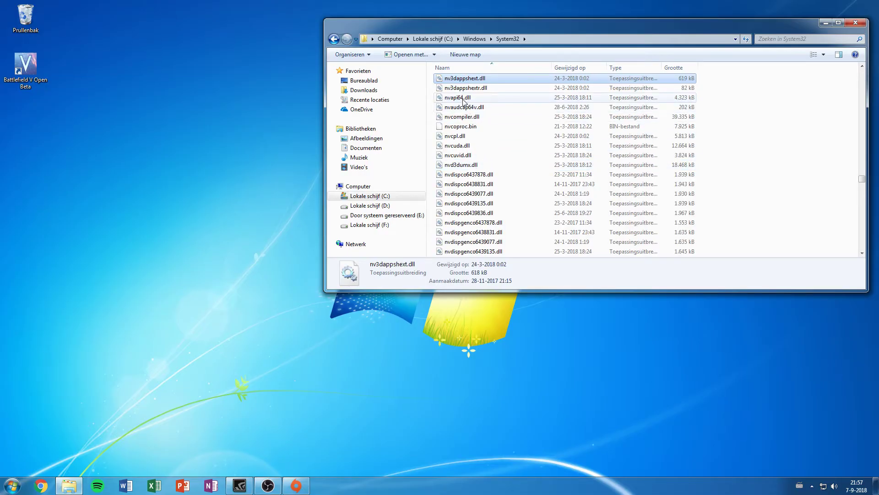
pyautogui.moveTo(464, 101)
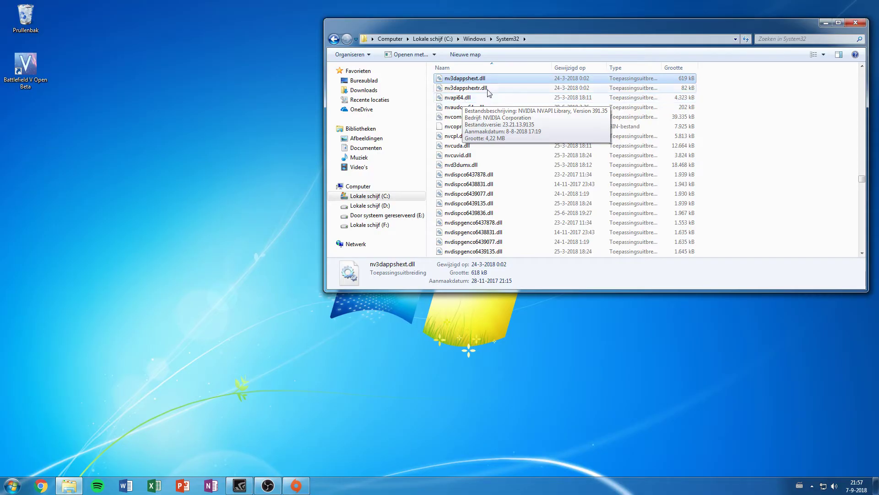
pyautogui.moveTo(548, 25); pyautogui.dragTo(551, 21)
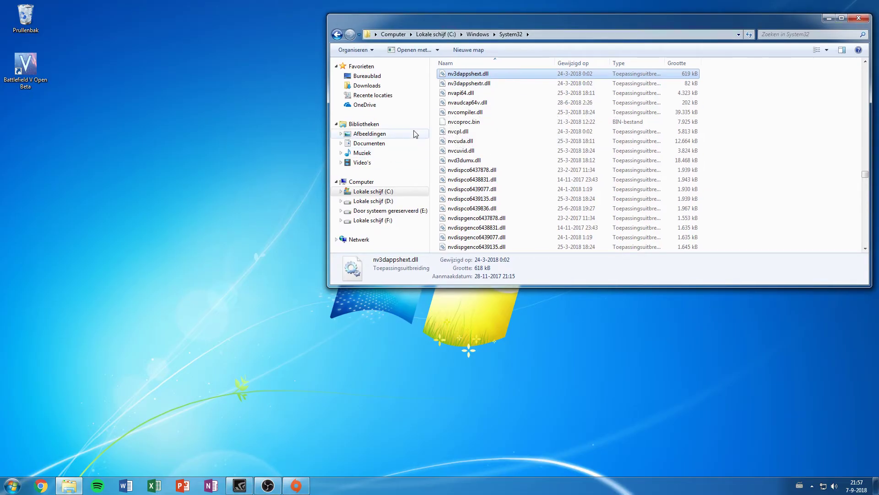
pyautogui.moveTo(493, 95)
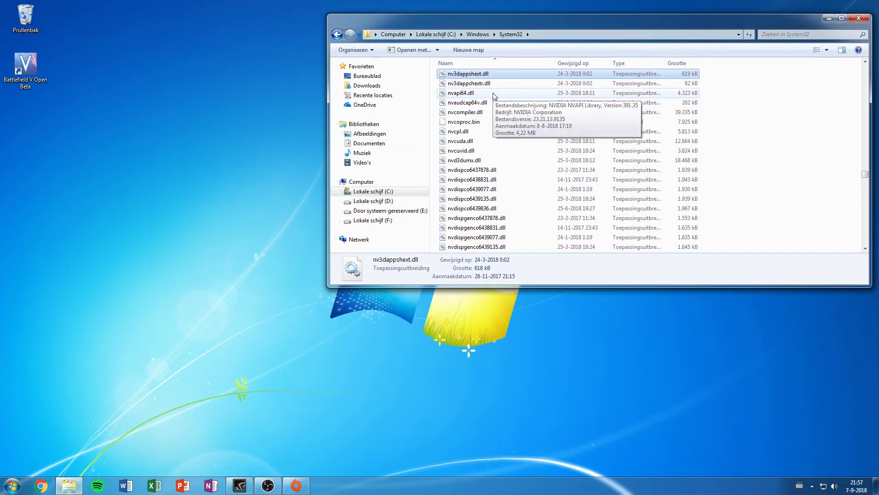
# Rename nvapi64.dll to nvapi64screwyounvidia.dll and relaunch the Battlefield V Open Beta
pyautogui.click(470, 93)
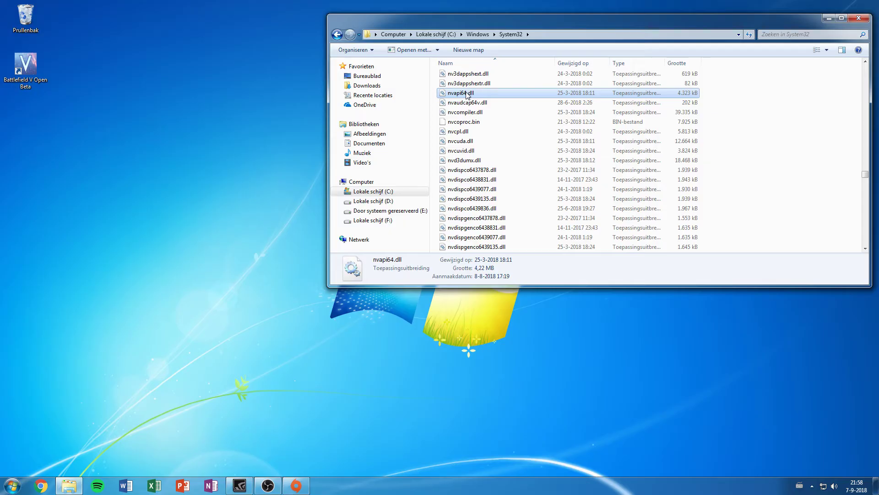
pyautogui.click(467, 93)
pyautogui.click(468, 93)
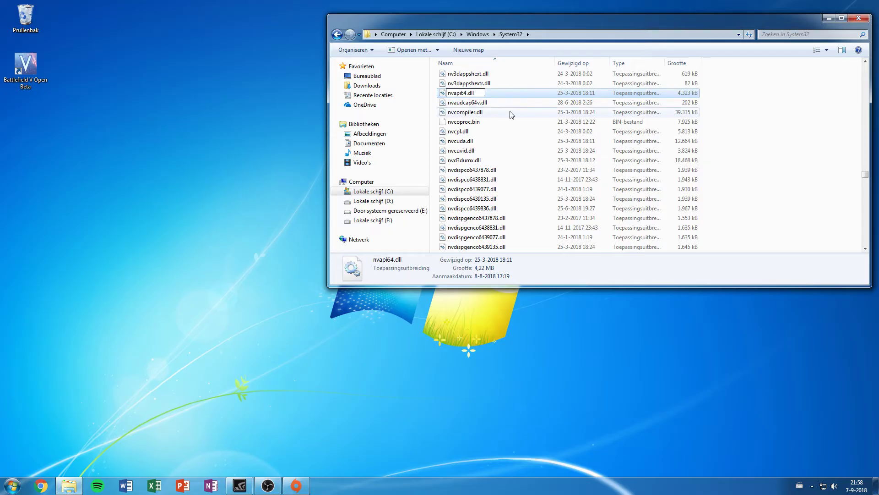
pyautogui.write('screwyounvidia')
pyautogui.press('Return')
pyautogui.press('Return')
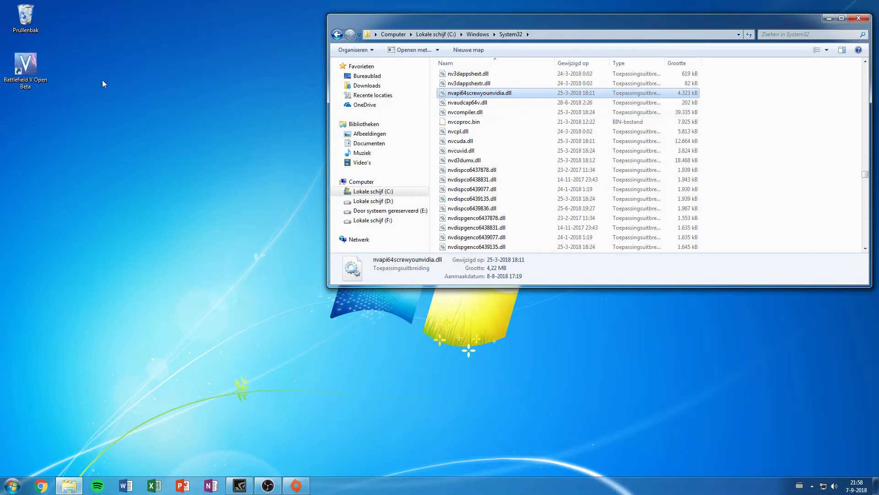
pyautogui.doubleClick(36, 83)
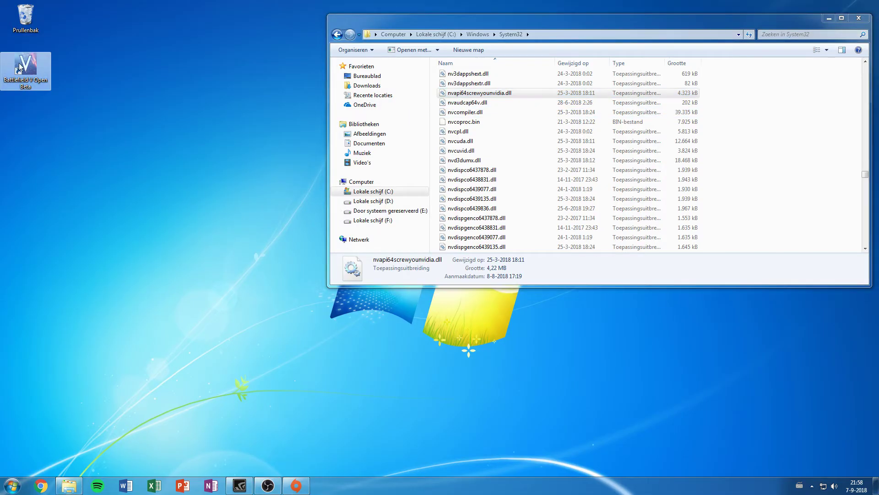
# Rename nvapi64screwyounvidia.dll back to nvapi64.dll with admin approval, then minimize Explorer
pyautogui.click(502, 94)
pyautogui.click(503, 94)
pyautogui.moveTo(504, 93); pyautogui.dragTo(469, 90)
pyautogui.press('BackSpace')
pyautogui.press('BackSpace')
pyautogui.press('Return')
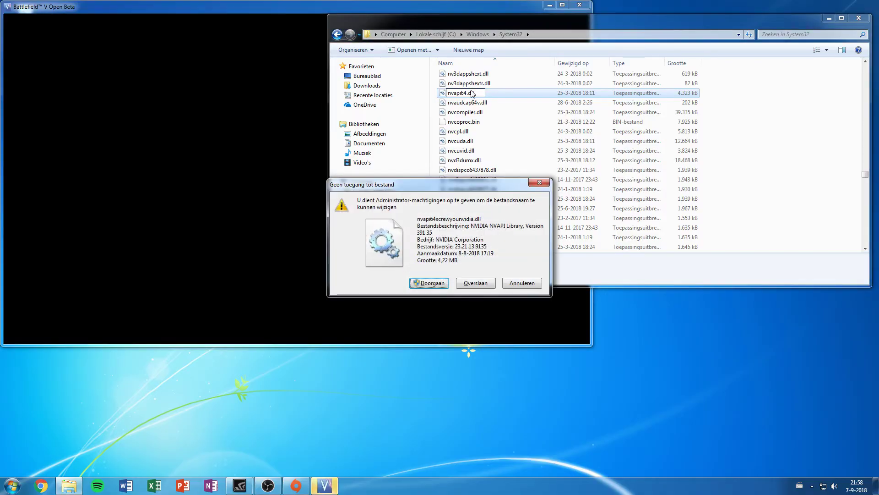
pyautogui.press('Return')
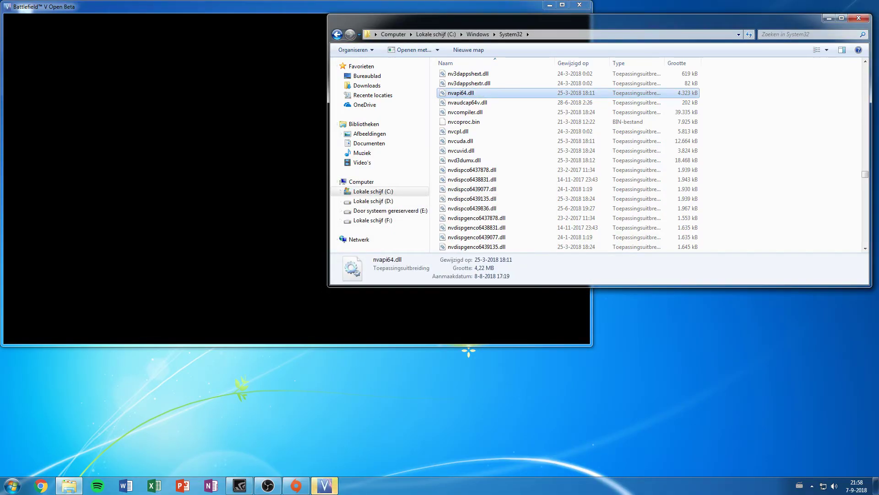
pyautogui.click(829, 18)
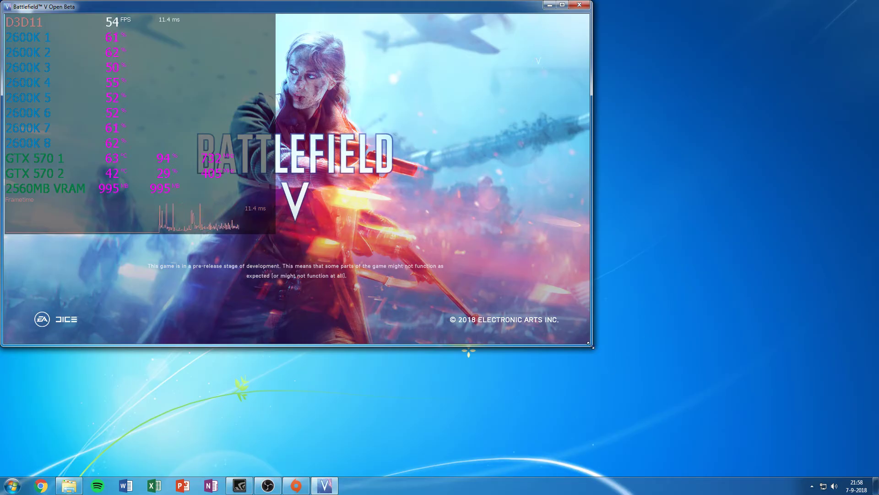
# Stretch the Battlefield V window to nearly full screen and check the Volume Mixer
pyautogui.moveTo(591, 345); pyautogui.dragTo(870, 467)
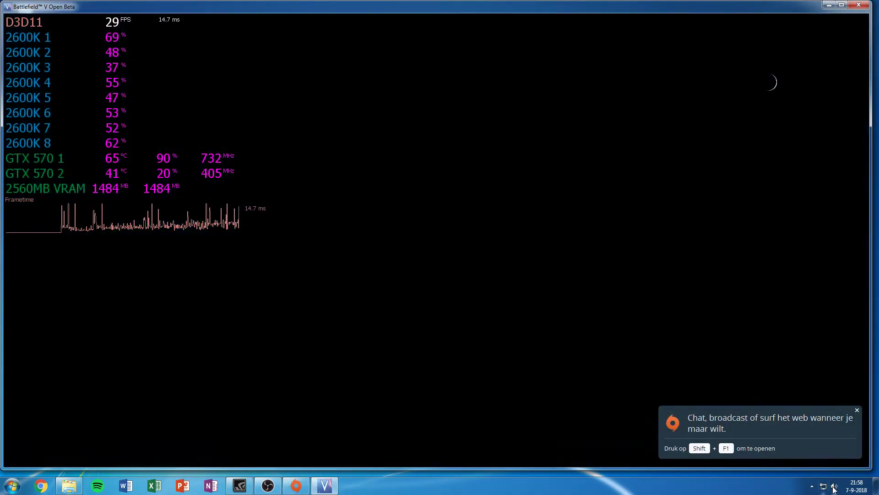
pyautogui.click(835, 487)
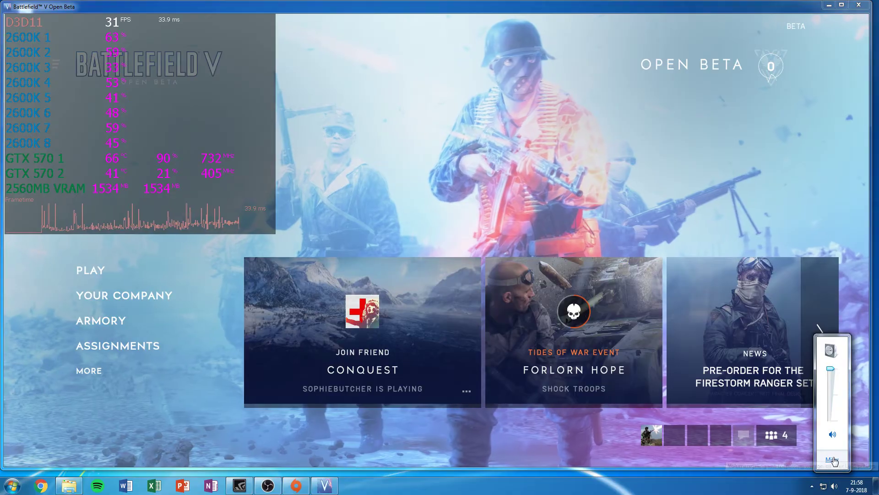
pyautogui.click(833, 460)
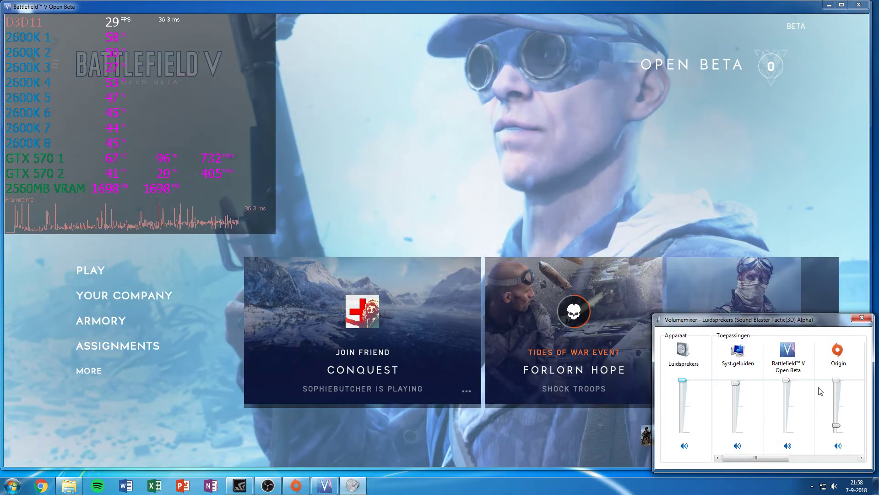
pyautogui.click(862, 317)
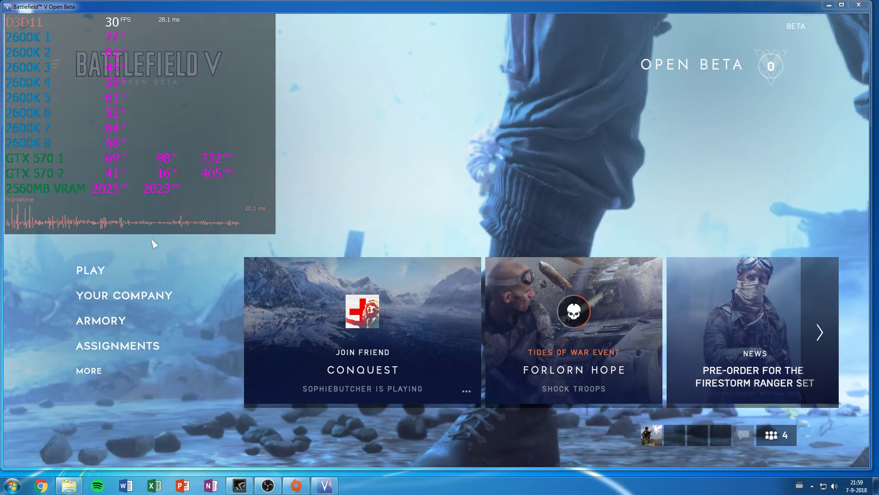
# Go to Play, then Multiplayer, and join the Trending Conquest match on Narvik
pyautogui.click(90, 270)
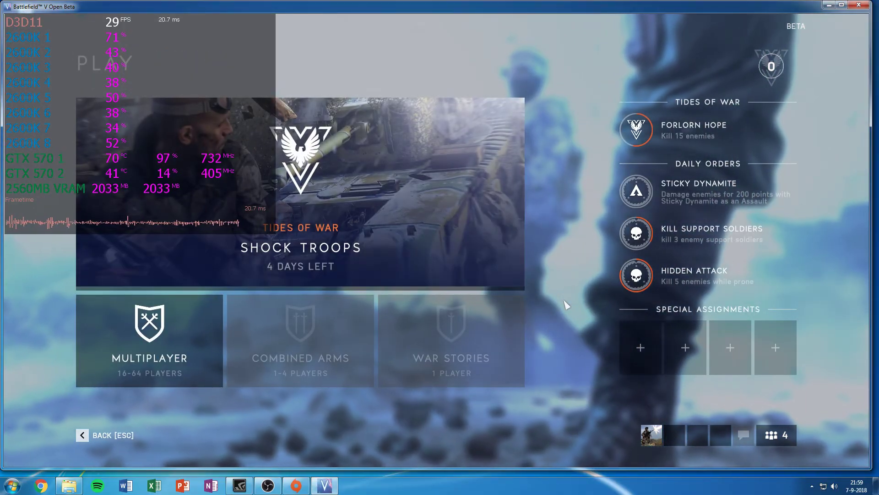
pyautogui.press('Return')
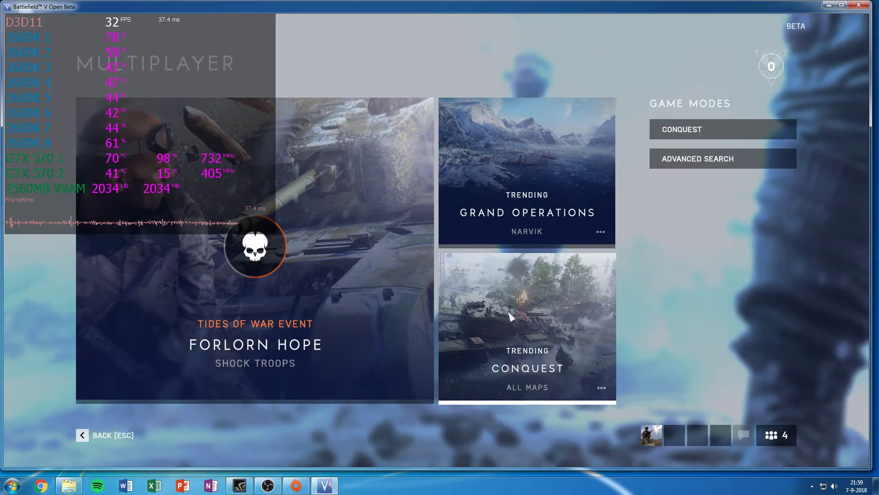
pyautogui.click(511, 316)
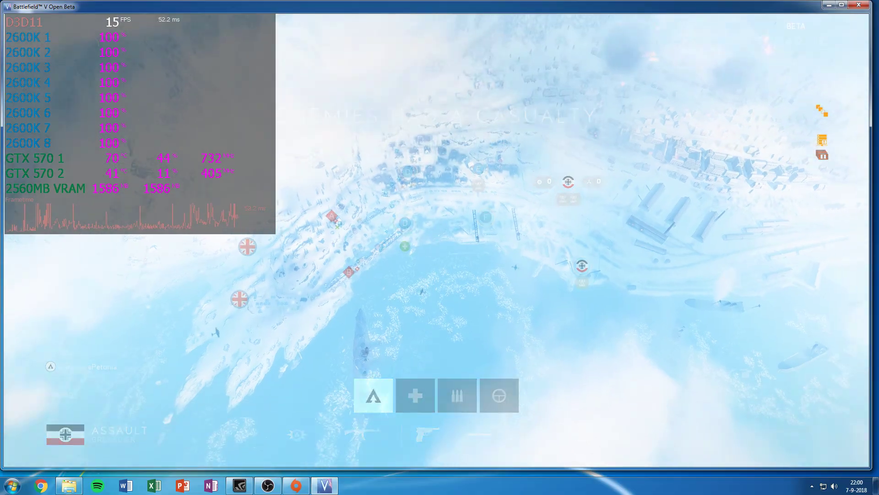
# Spawn and run past the train wagon and along the snowy railway bridge toward objective A
pyautogui.press('w')
pyautogui.press('w')
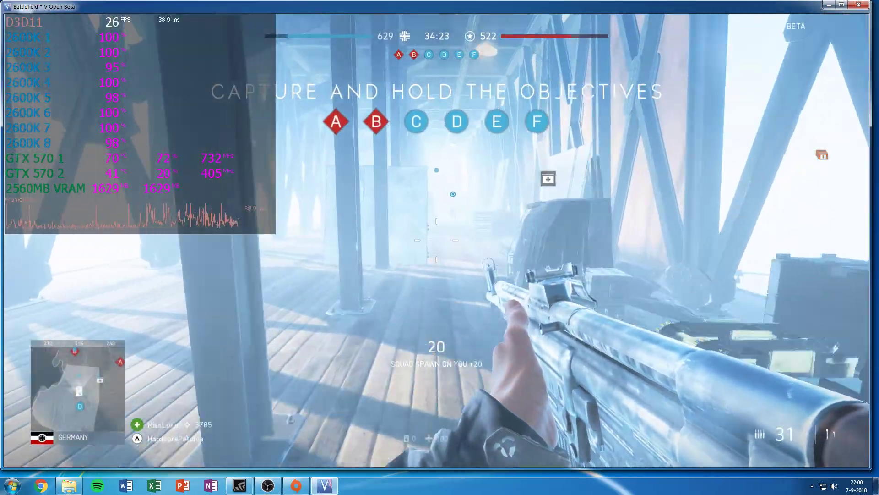
pyautogui.press('w')
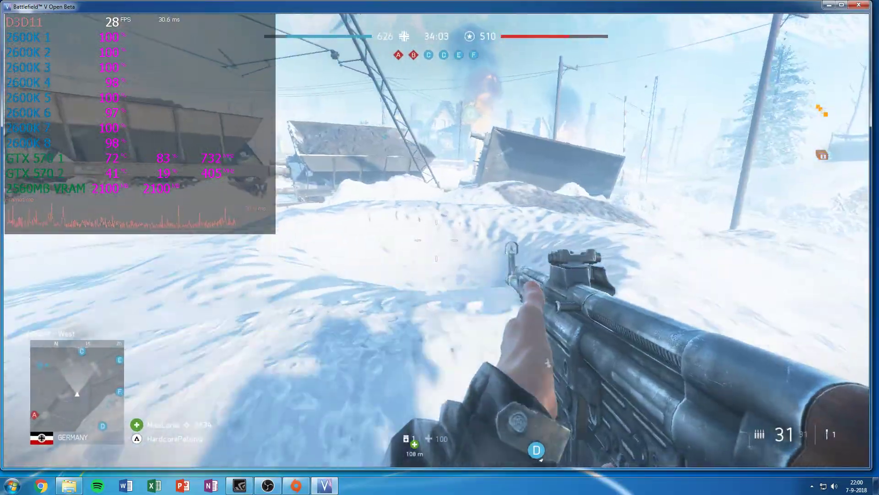
pyautogui.press('w')
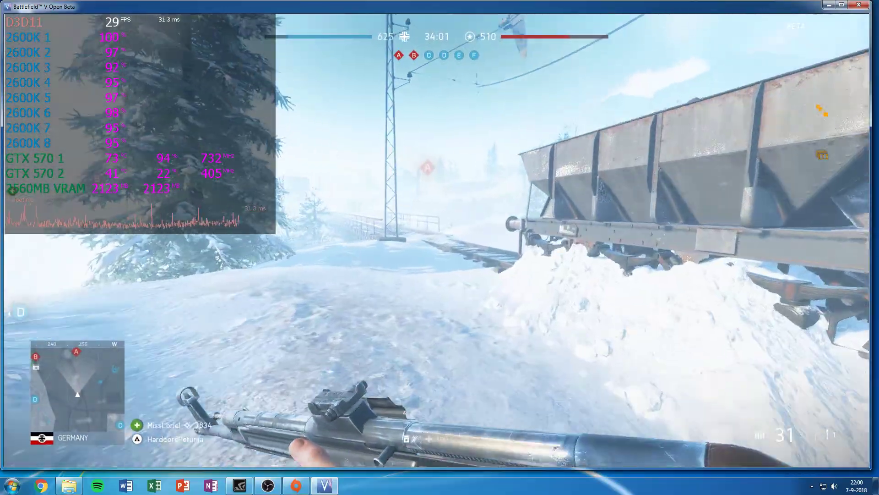
pyautogui.press('w')
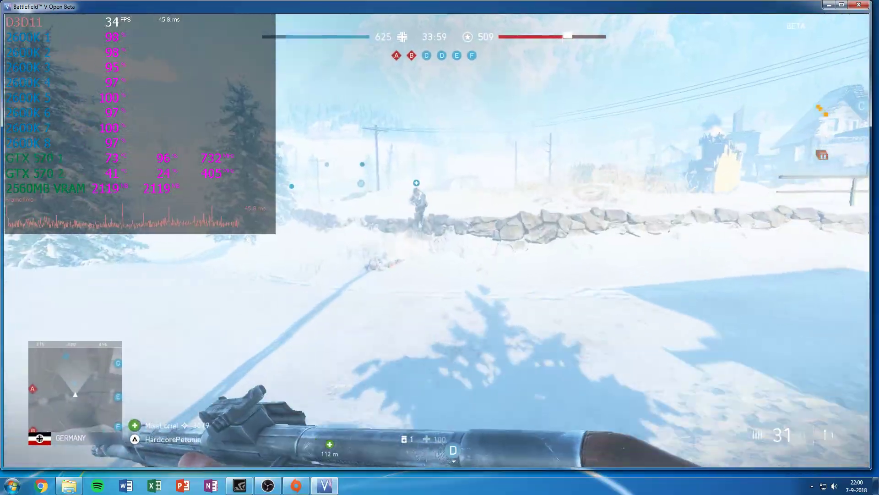
pyautogui.press('w')
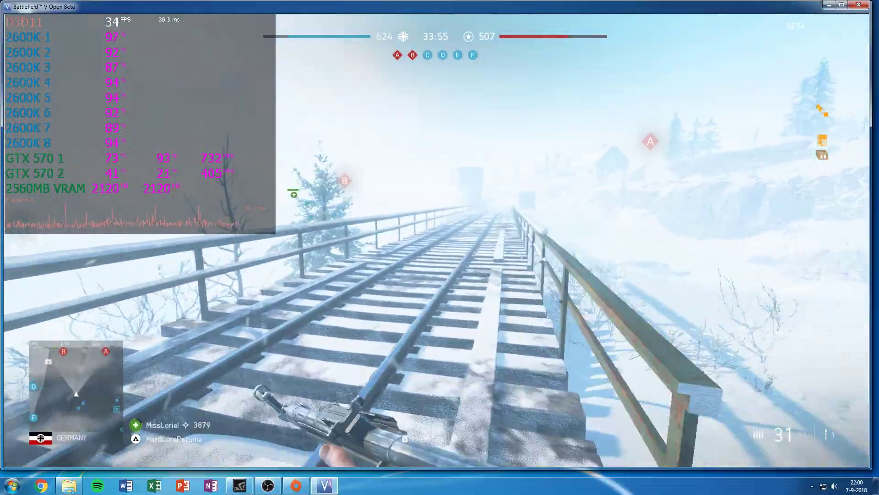
pyautogui.press('w')
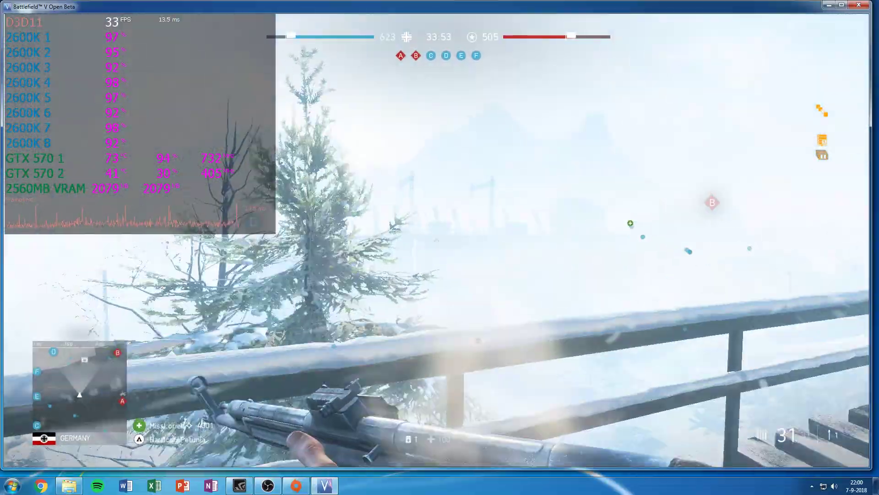
pyautogui.press('w')
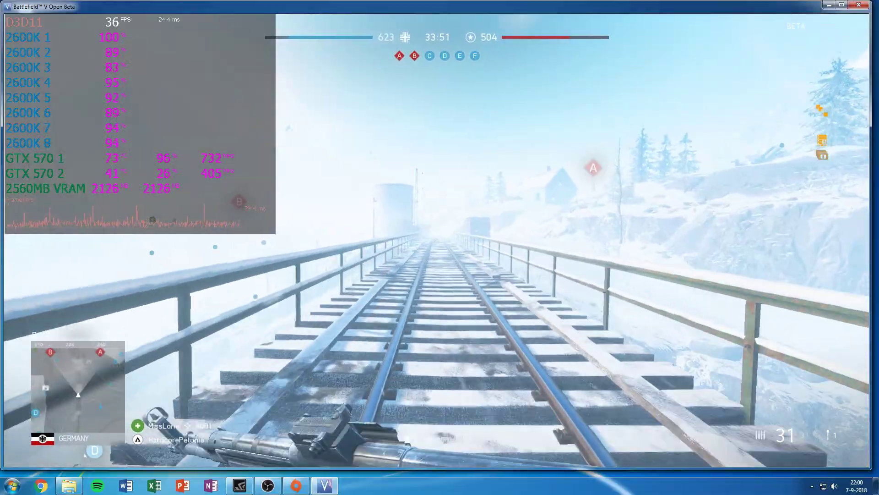